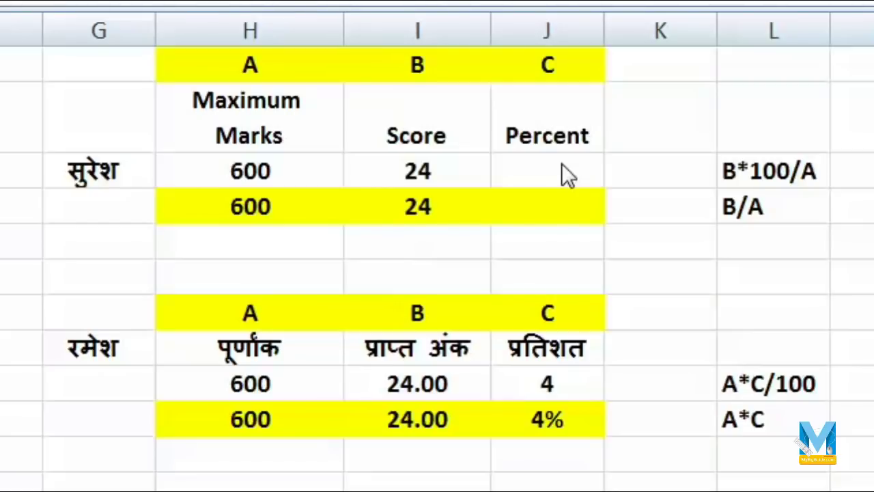
- Build the formula =I3*100/H3 in J3 (score 24 × 100 ÷ 600 maximum marks)
{"action": "left_click", "coordinate": [561, 171]}
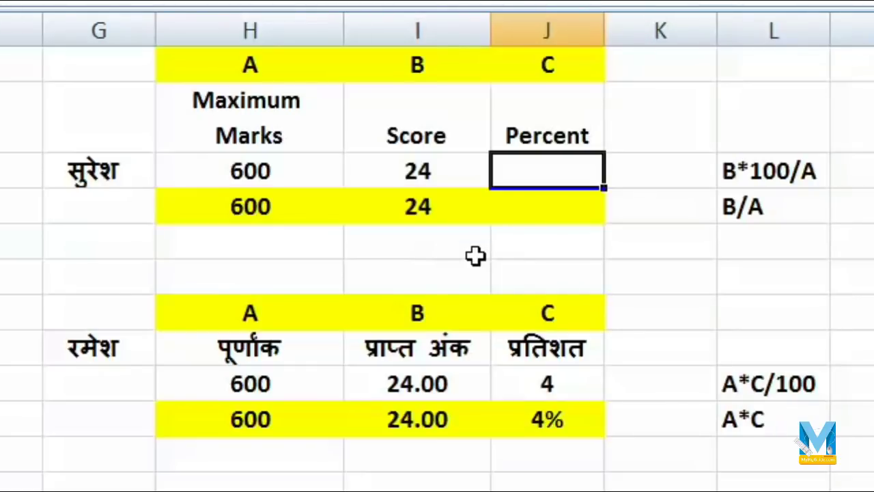
{"action": "type", "text": "="}
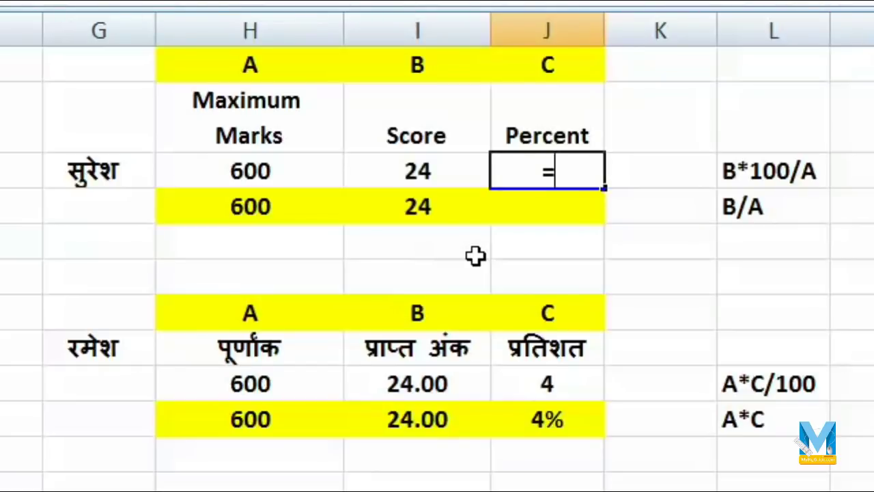
{"action": "left_click", "coordinate": [418, 172]}
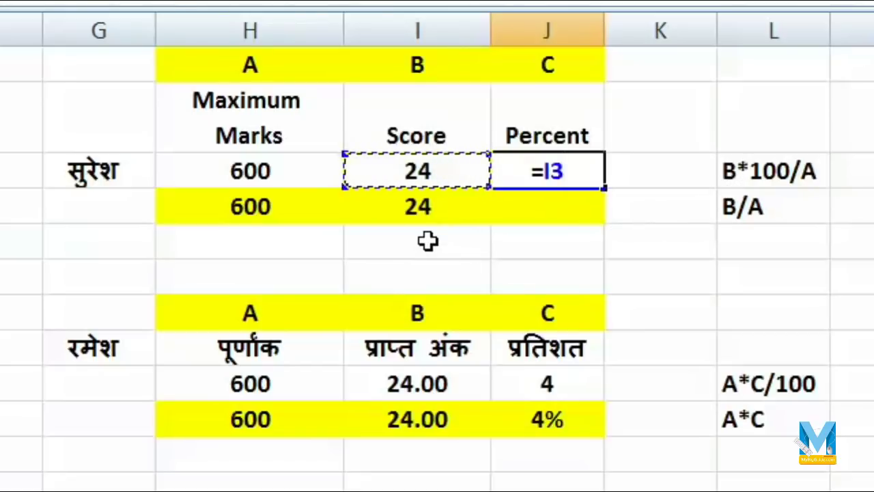
{"action": "type", "text": "*"}
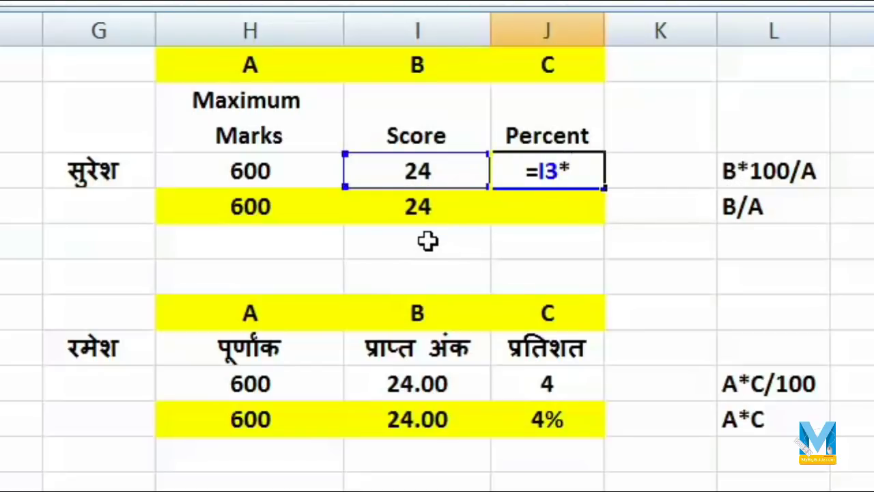
{"action": "type", "text": "100"}
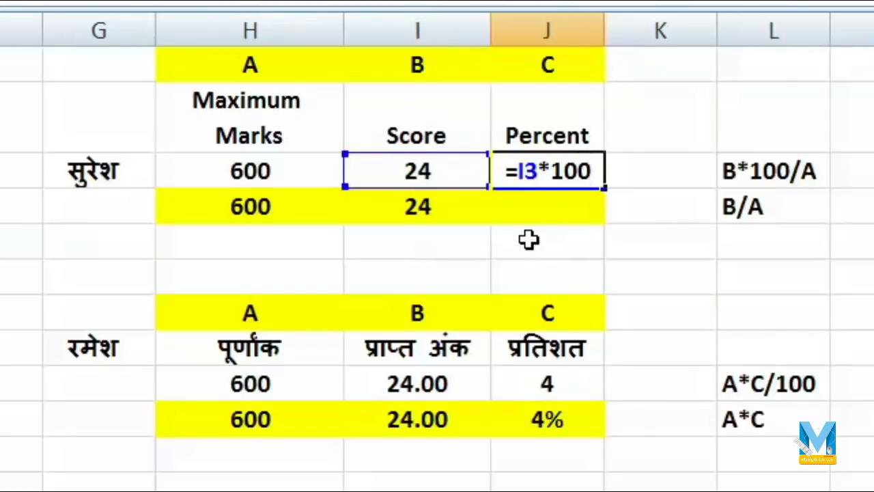
{"action": "type", "text": "/"}
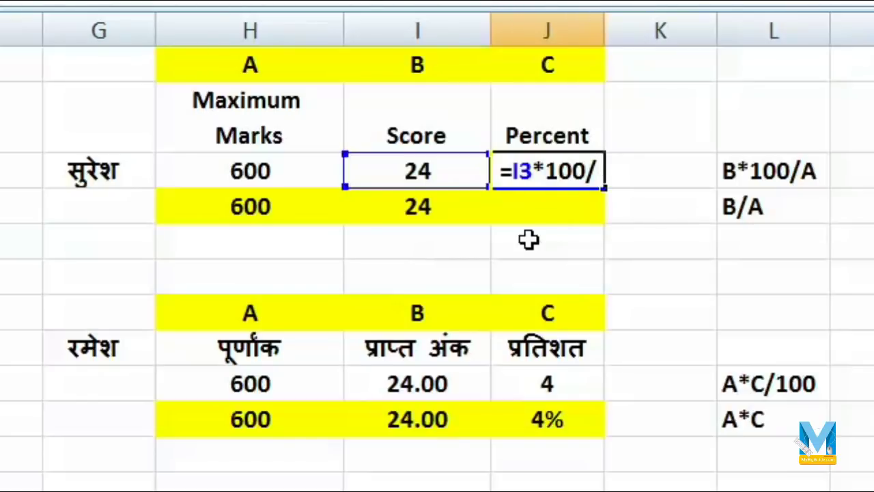
{"action": "left_click", "coordinate": [277, 172]}
- Commit J3's formula to show 4, then apply Percent Style to the empty yellow J4
{"action": "key", "text": "Return"}
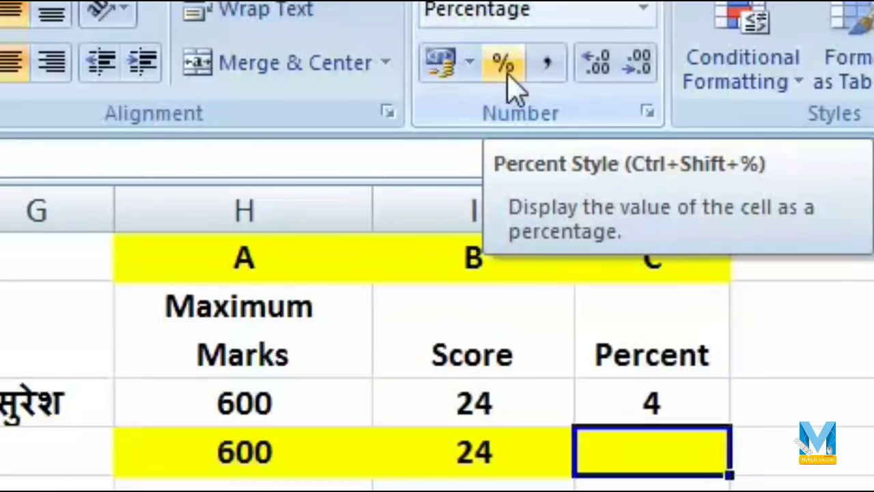
{"action": "left_click", "coordinate": [507, 71]}
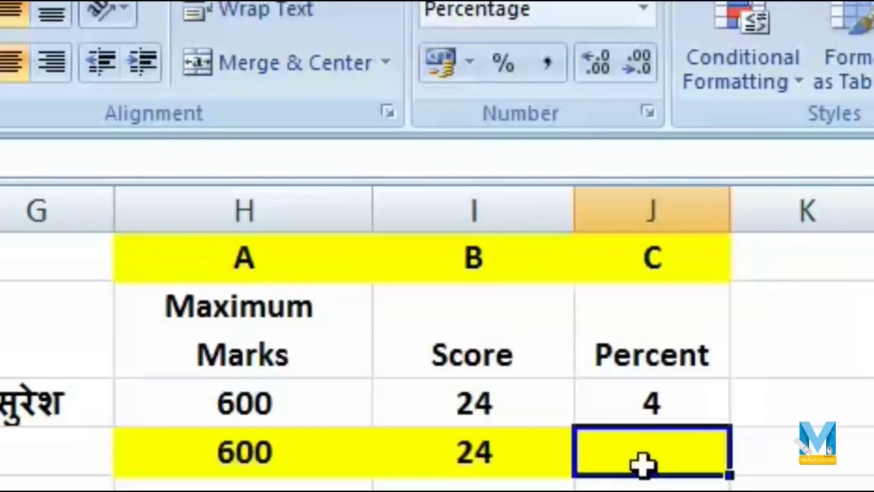
- Enter =I4/H4 in J4 so the yellow row shows 4%
{"action": "type", "text": "="}
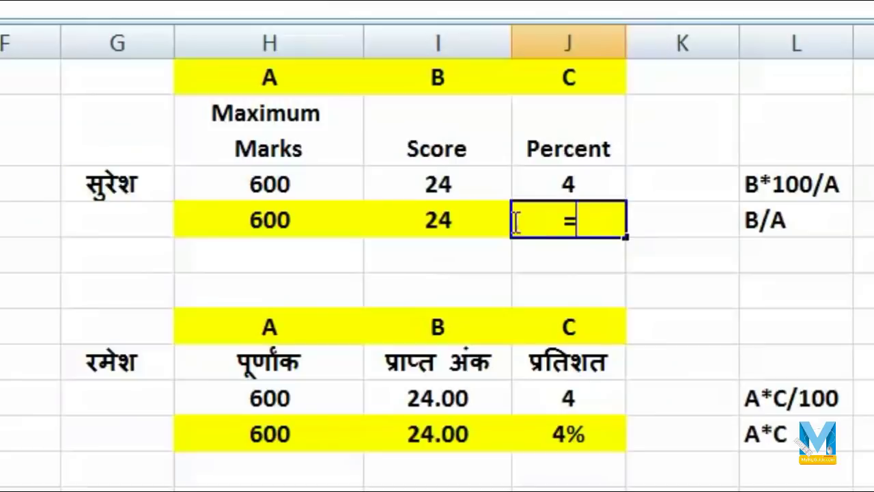
{"action": "left_click", "coordinate": [439, 227]}
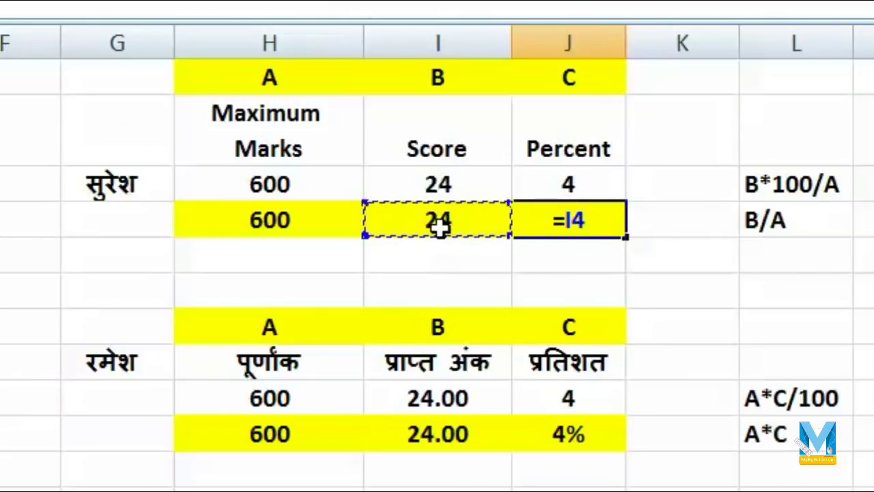
{"action": "type", "text": "/"}
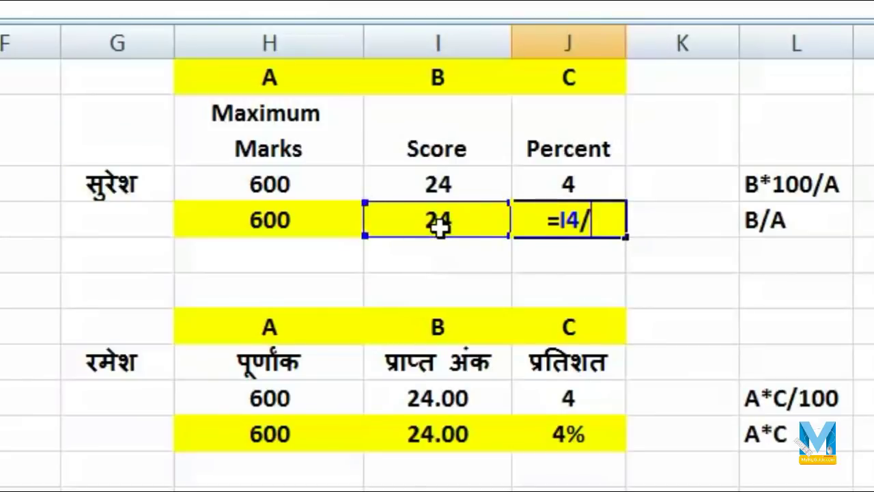
{"action": "left_click", "coordinate": [244, 222]}
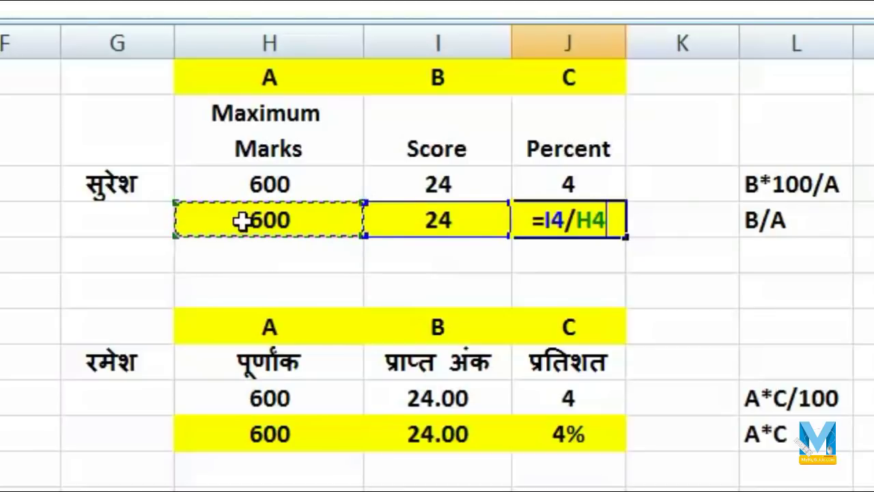
{"action": "key", "text": "Return"}
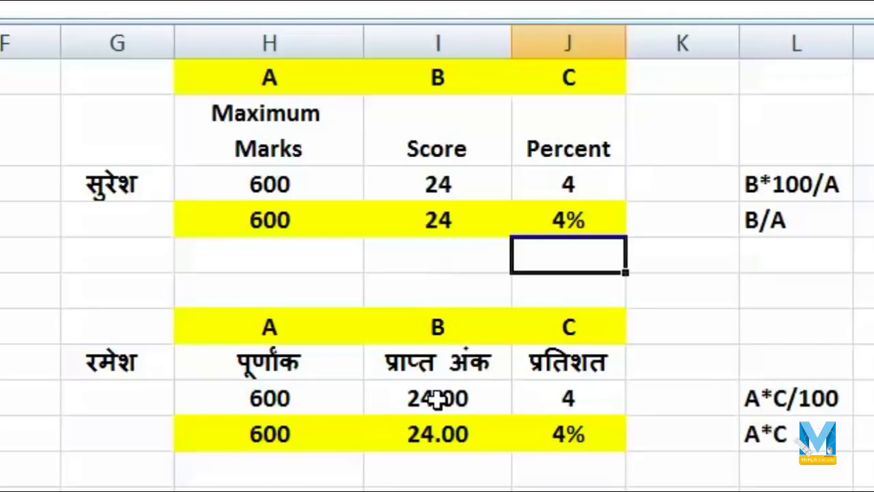
- Replace I9's 24.00 with =H9*J9/100, computing 600 × 4 ÷ 100 = 24.00
{"action": "left_click", "coordinate": [437, 399]}
{"action": "key", "text": "Delete"}
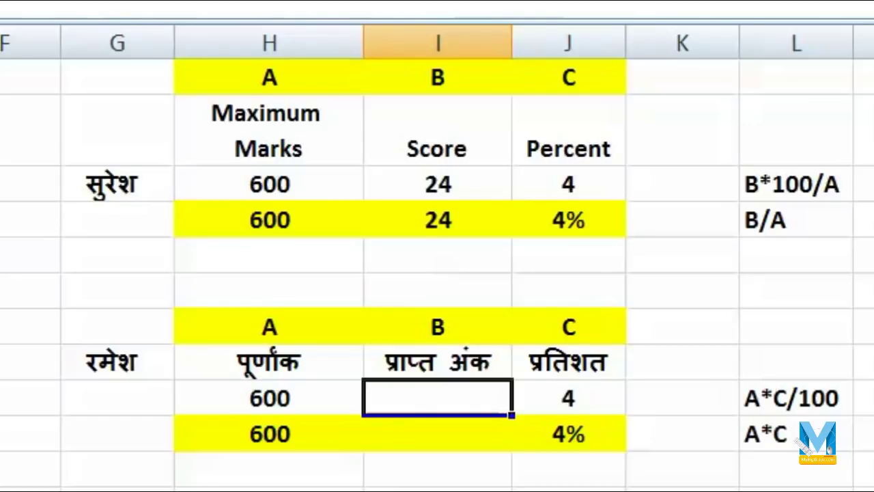
{"action": "type", "text": "="}
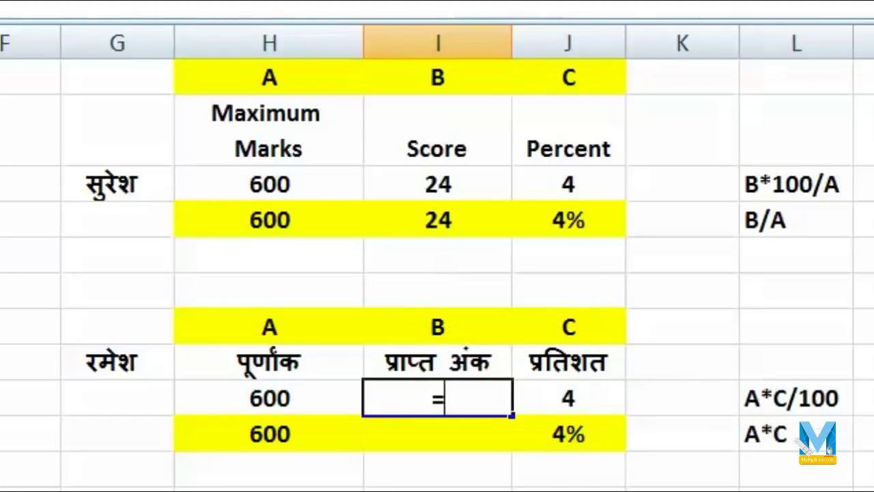
{"action": "left_click", "coordinate": [329, 401]}
{"action": "type", "text": "*"}
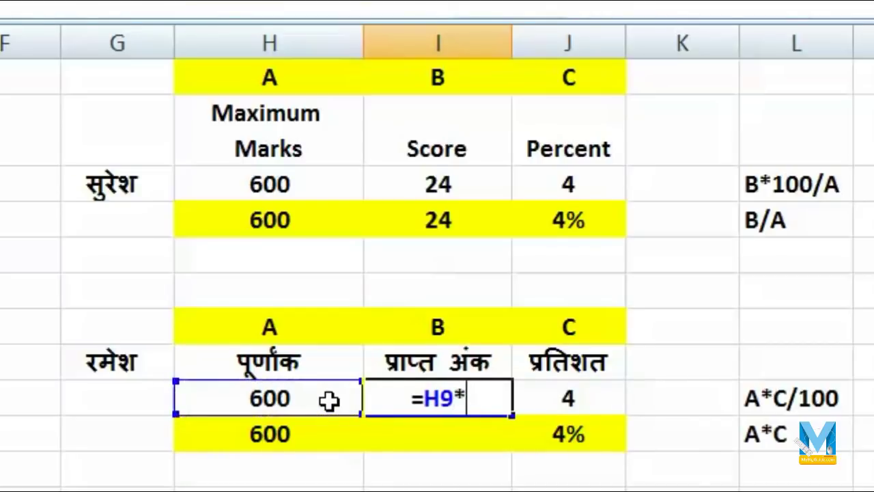
{"action": "left_click", "coordinate": [596, 401]}
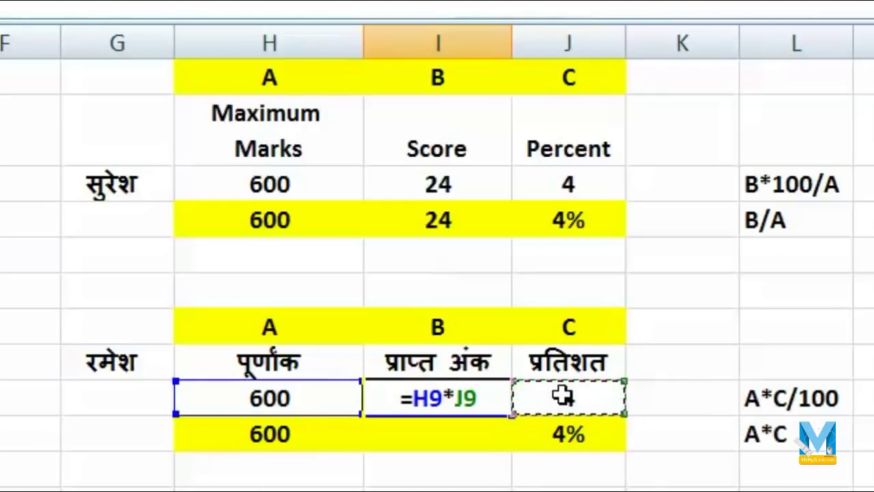
{"action": "type", "text": "/"}
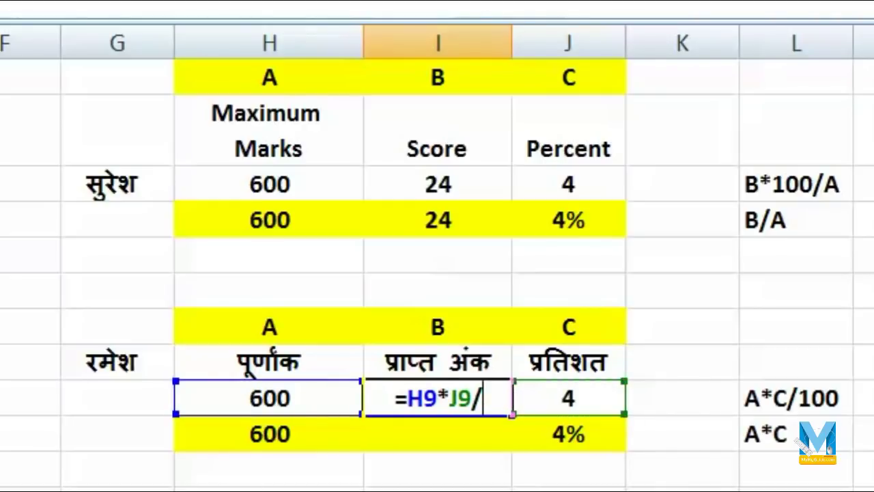
{"action": "type", "text": "100"}
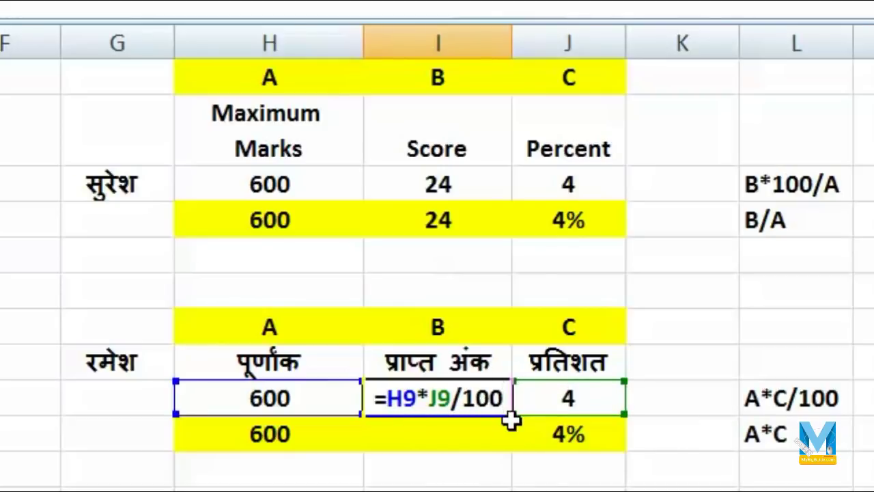
{"action": "key", "text": "Return"}
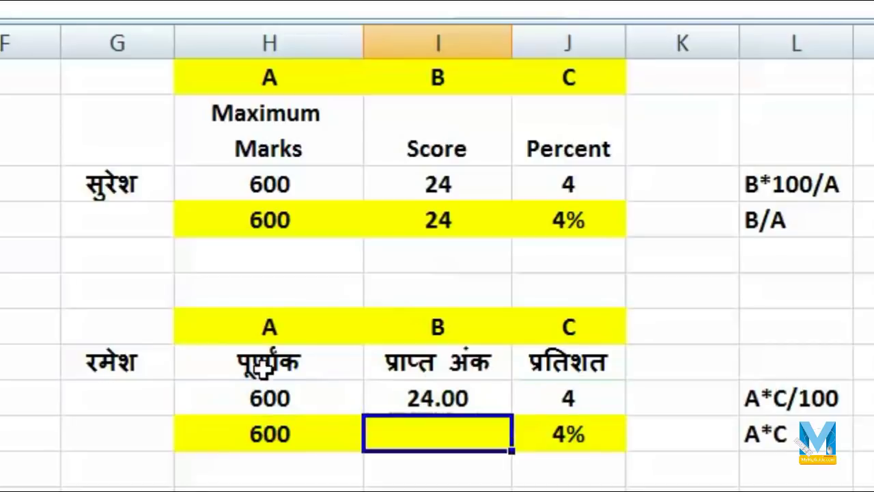
- Set J9's percent to 10, then 35, so I9 recalculates to 210.00
{"action": "left_click", "coordinate": [475, 399]}
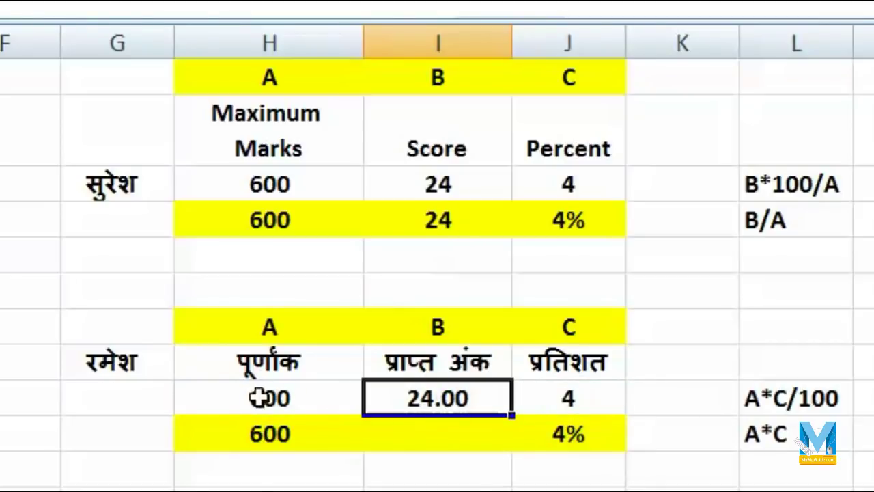
{"action": "left_click", "coordinate": [613, 404]}
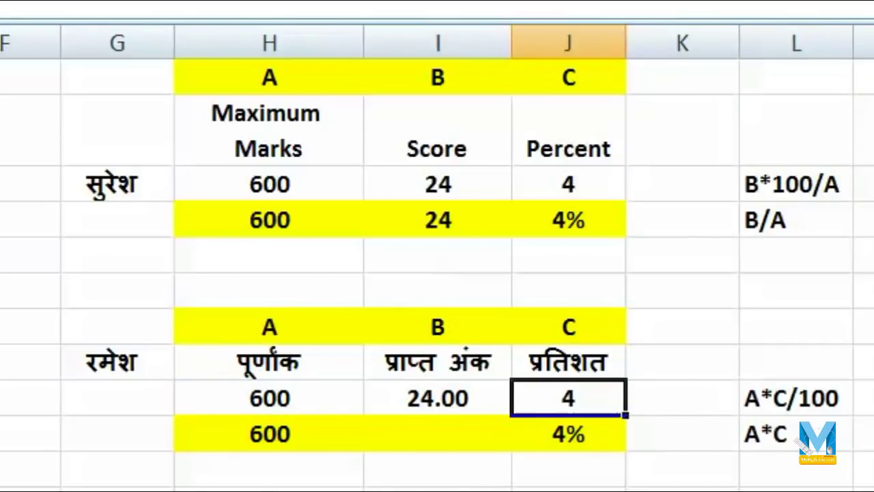
{"action": "type", "text": "10"}
{"action": "key", "text": "Return"}
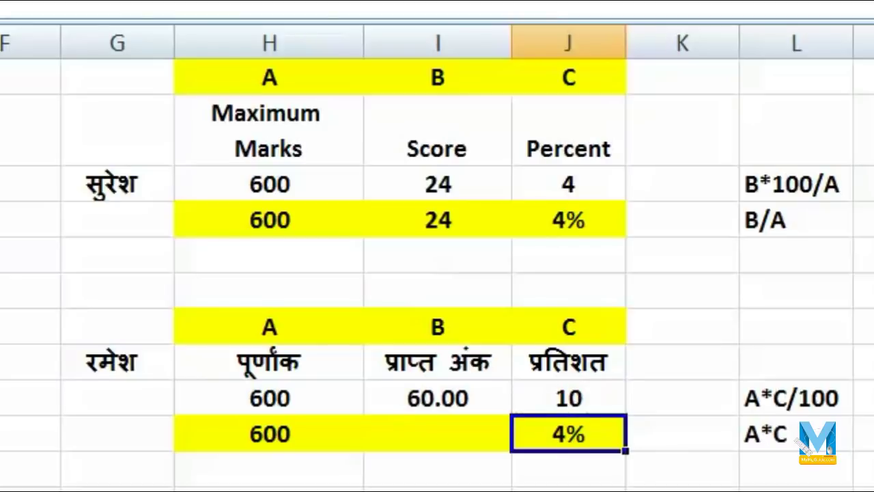
{"action": "left_click", "coordinate": [568, 397]}
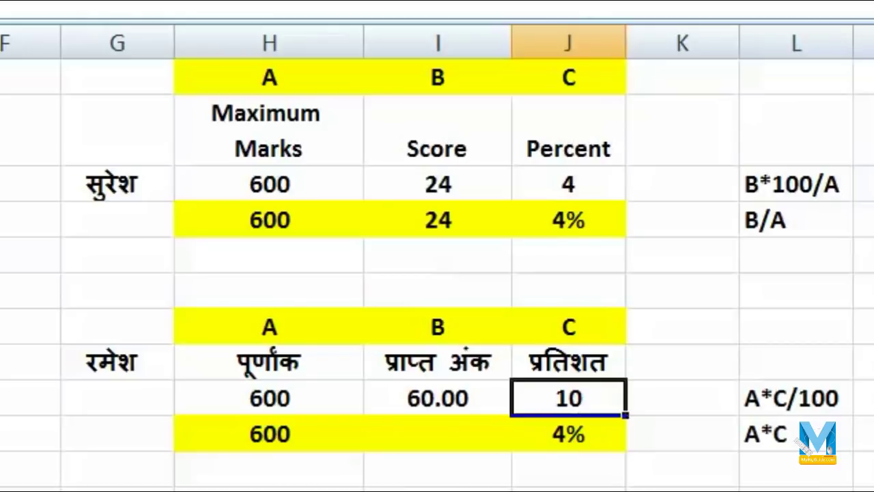
{"action": "type", "text": "35"}
{"action": "key", "text": "Return"}
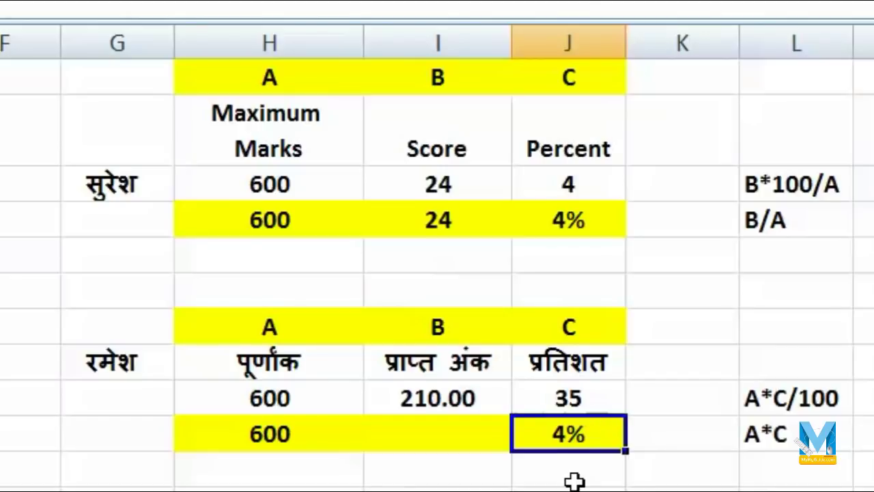
- Enter =H10*J10 in I10 so 600 × 4% gives 24.00 marks
{"action": "key", "text": "Left"}
{"action": "type", "text": "="}
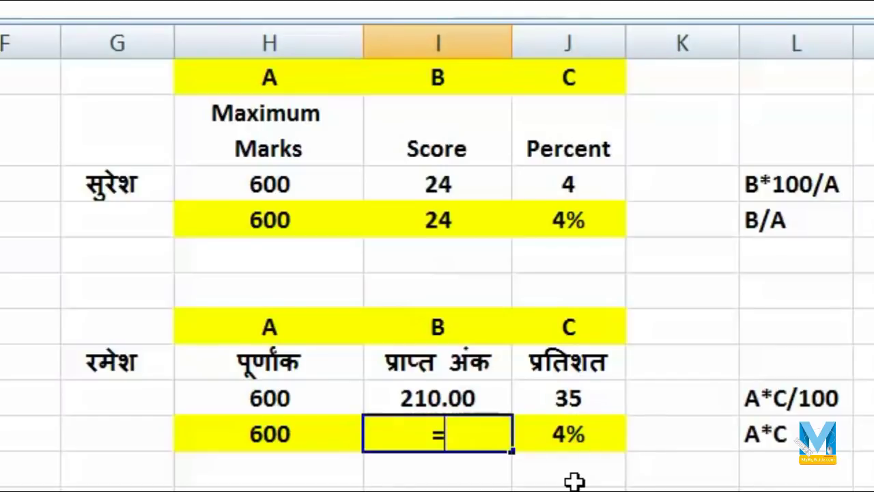
{"action": "left_click", "coordinate": [312, 435]}
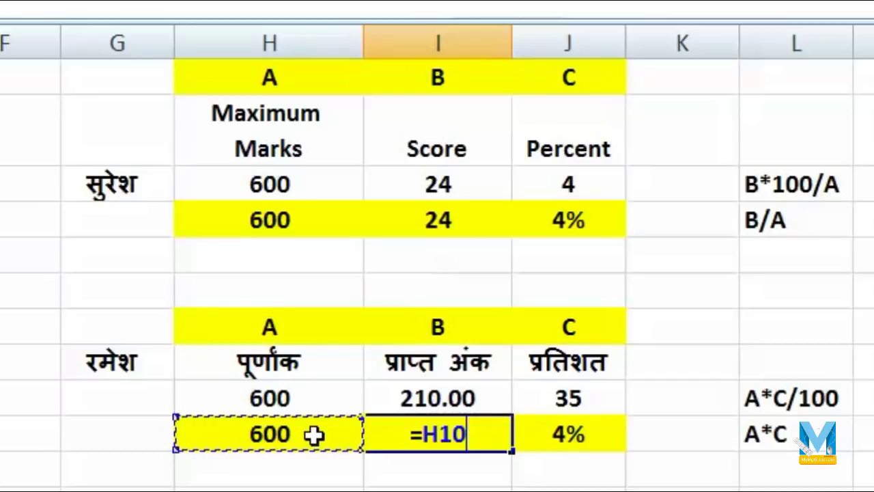
{"action": "type", "text": "*"}
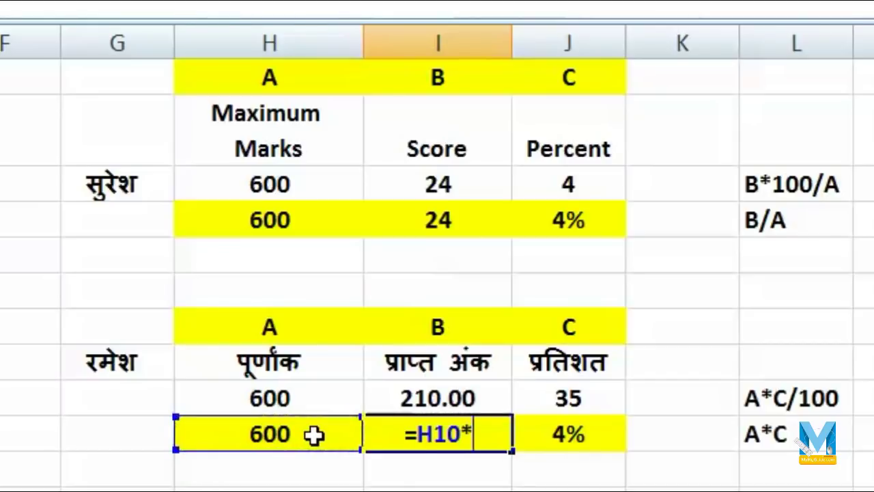
{"action": "left_click", "coordinate": [573, 433]}
{"action": "key", "text": "Return"}
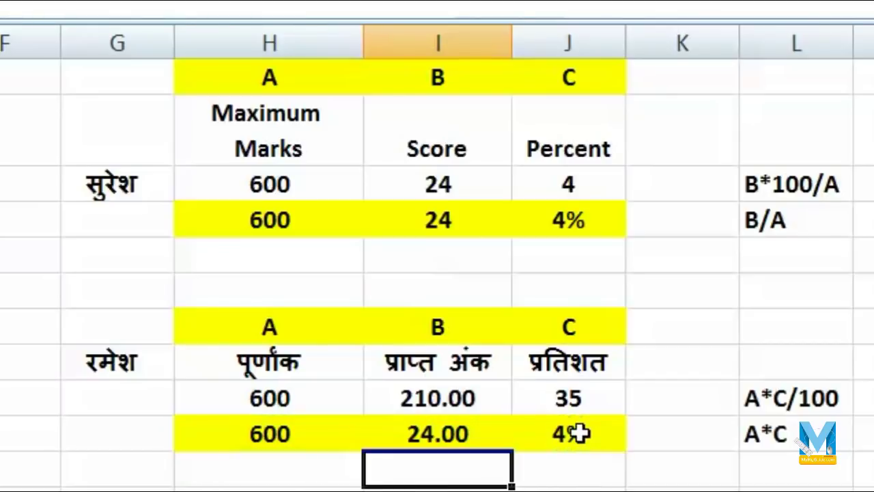
{"action": "key", "text": "Up"}
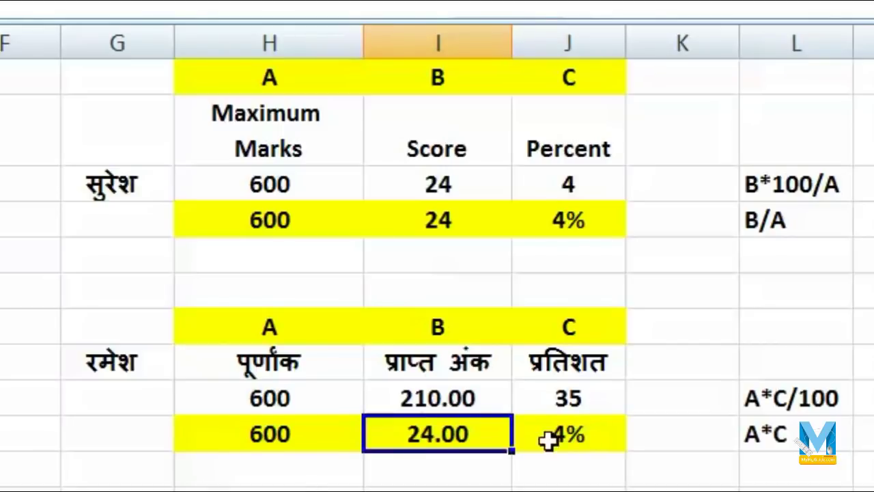